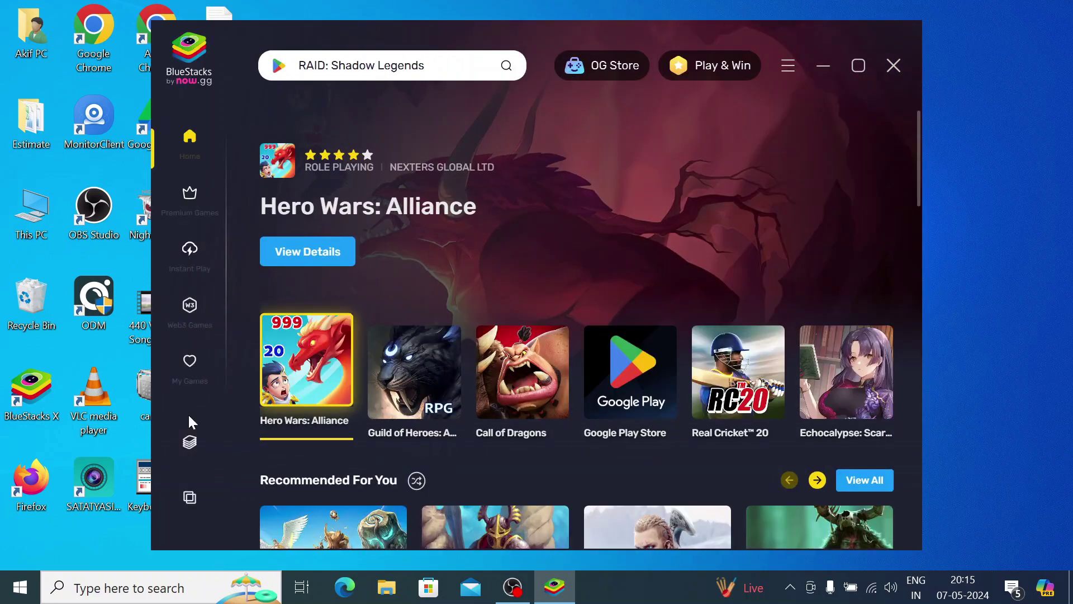
# - Launch the BlueStacks App Player and open Google Play Store from the System apps folder
pyautogui.click(190, 445)
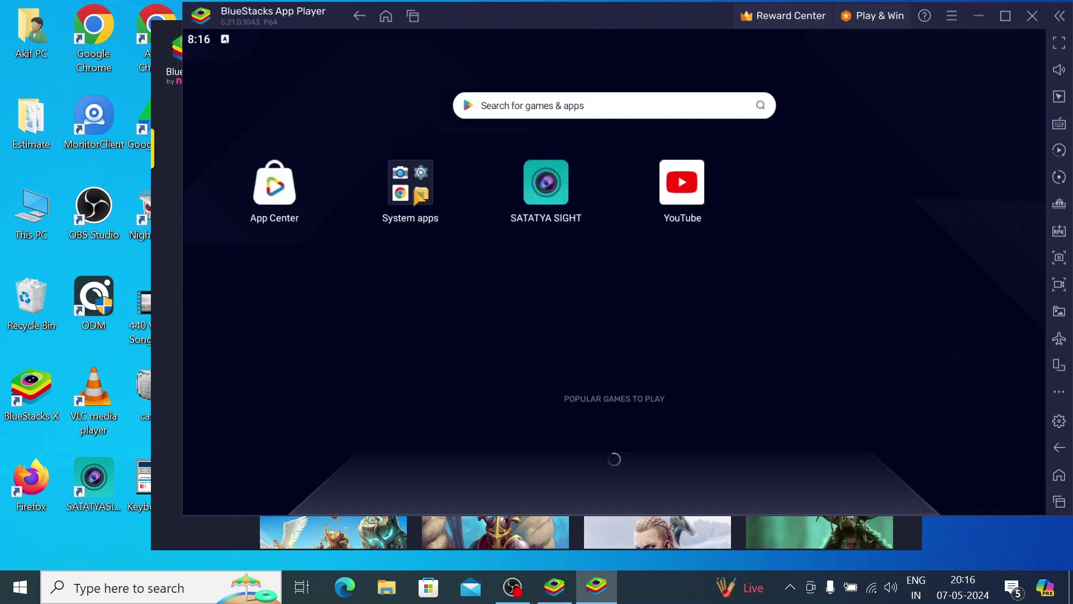
pyautogui.click(410, 182)
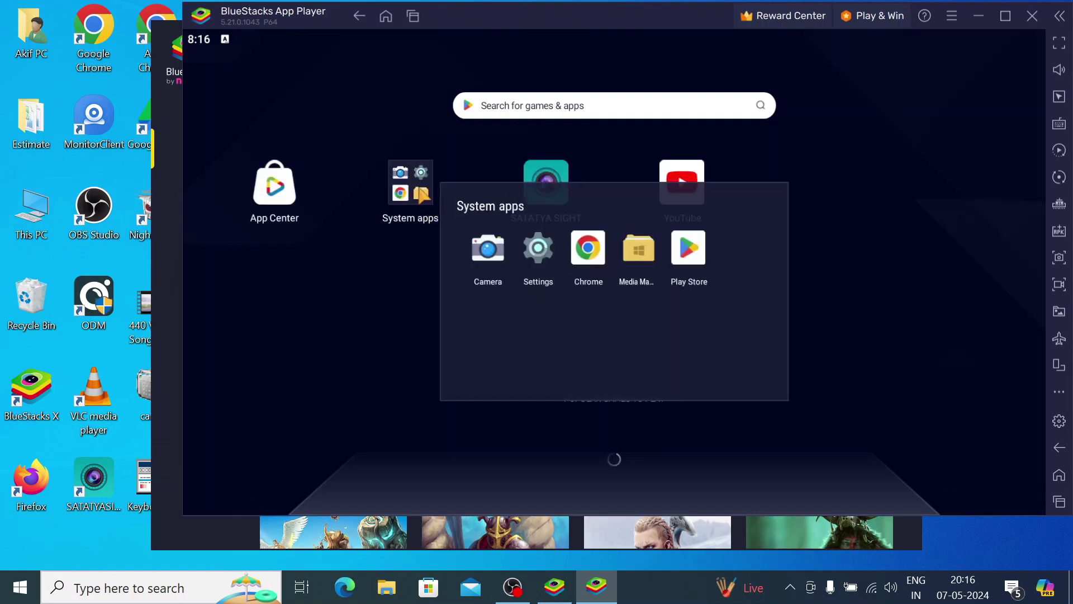
pyautogui.click(682, 249)
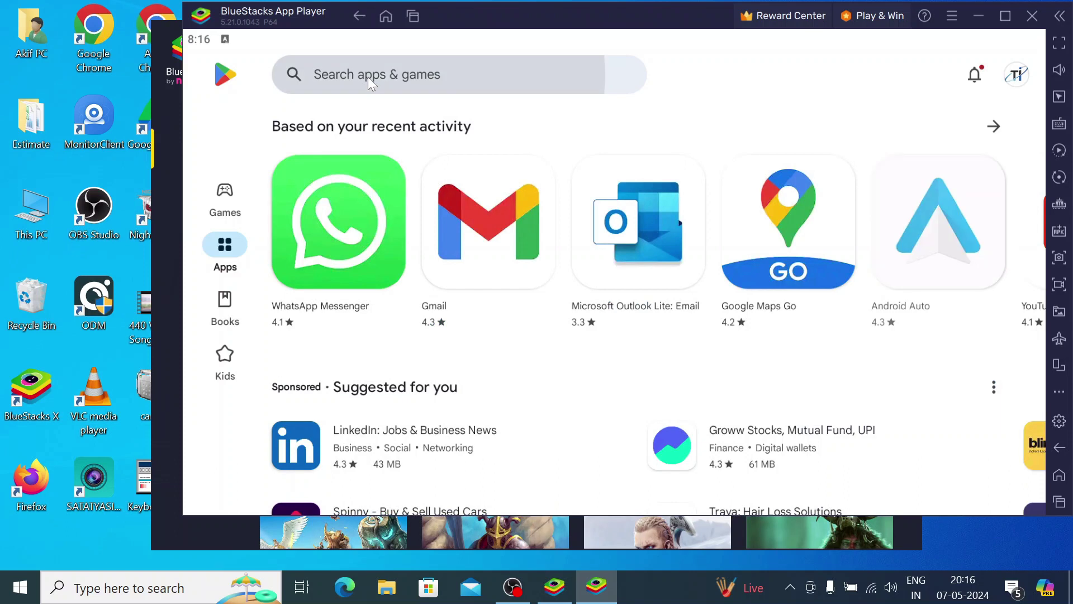
# - Search the Play Store for 'acesee', install ACESEE, then minimize everything to the desktop
pyautogui.click(368, 76)
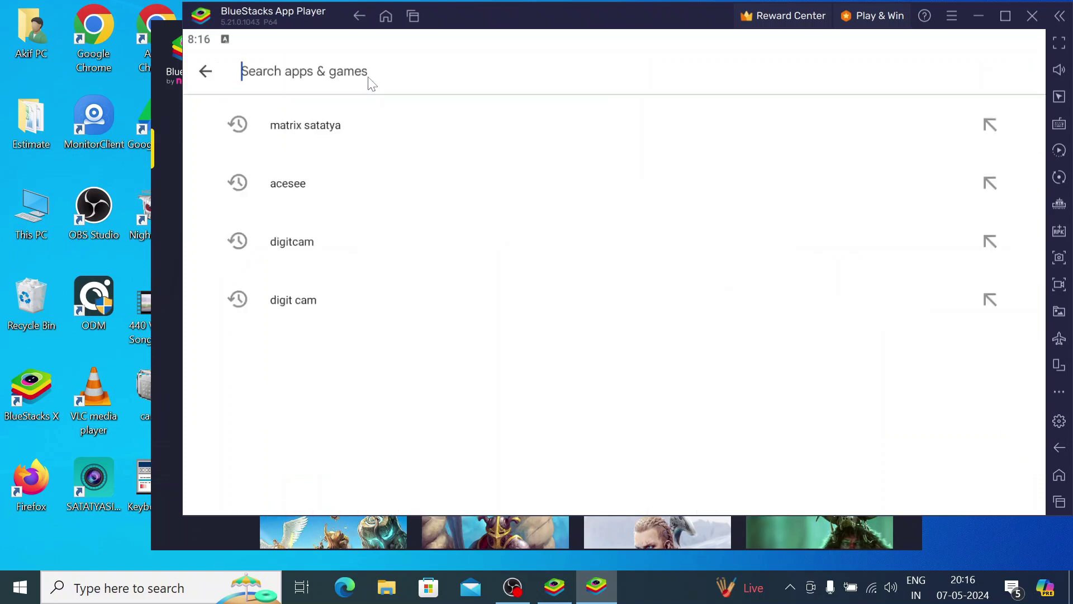
pyautogui.write('a')
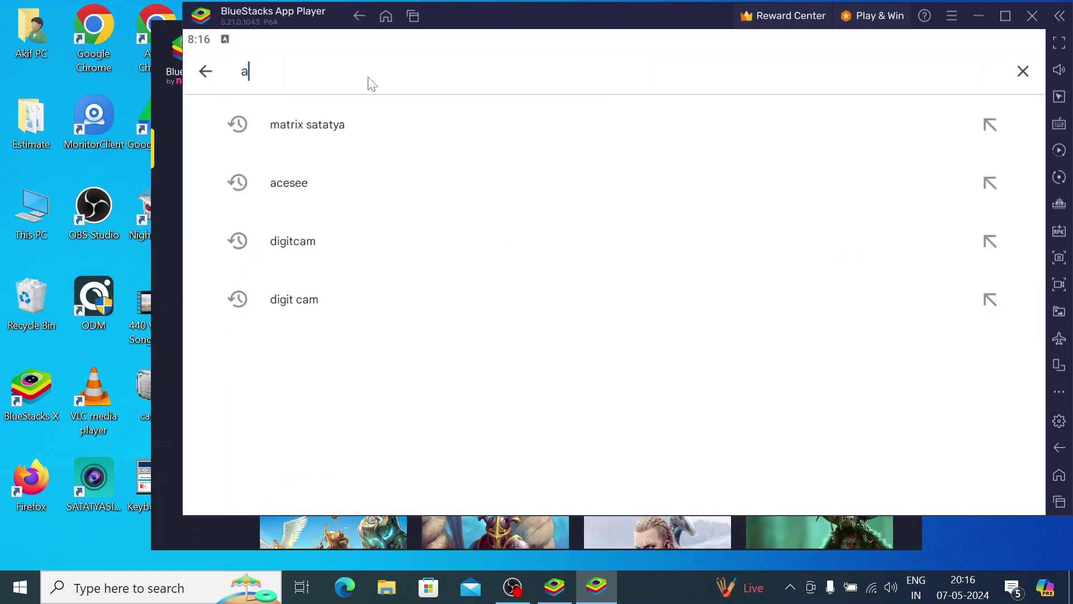
pyautogui.write('ce')
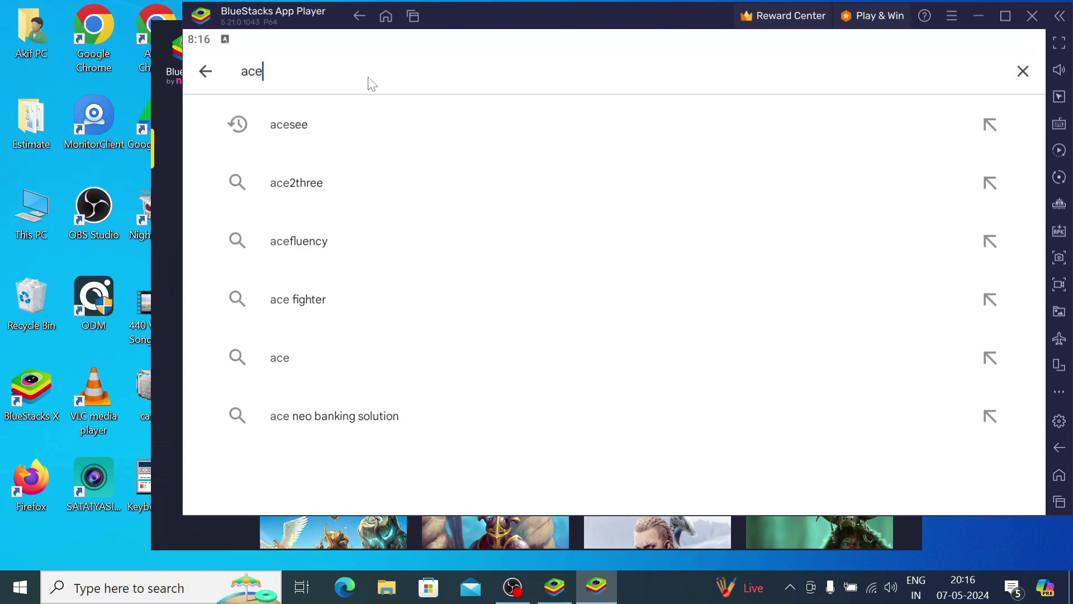
pyautogui.write('see')
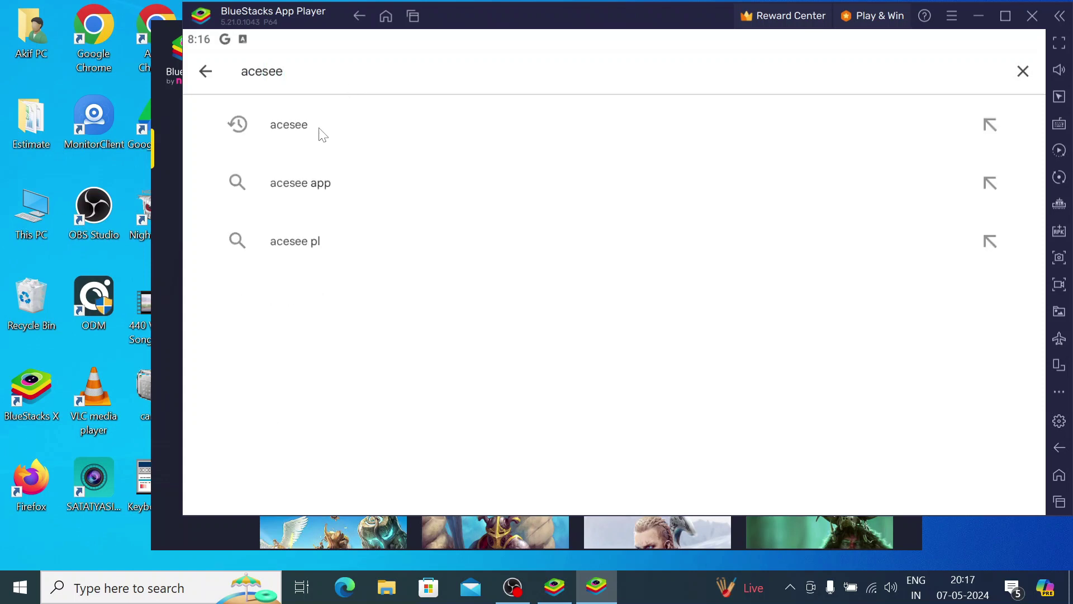
pyautogui.click(322, 134)
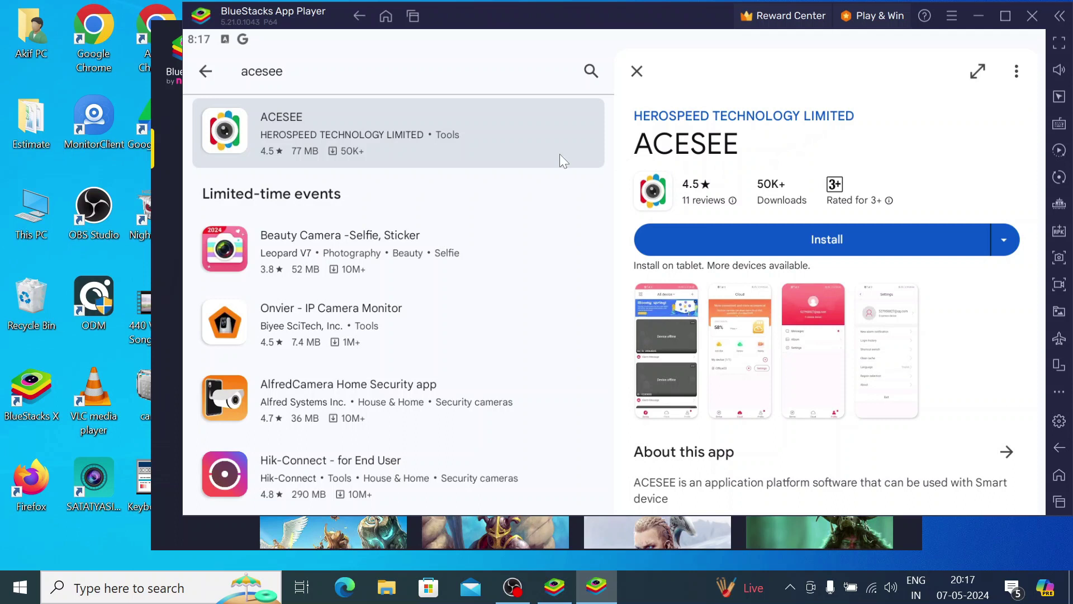
pyautogui.click(783, 242)
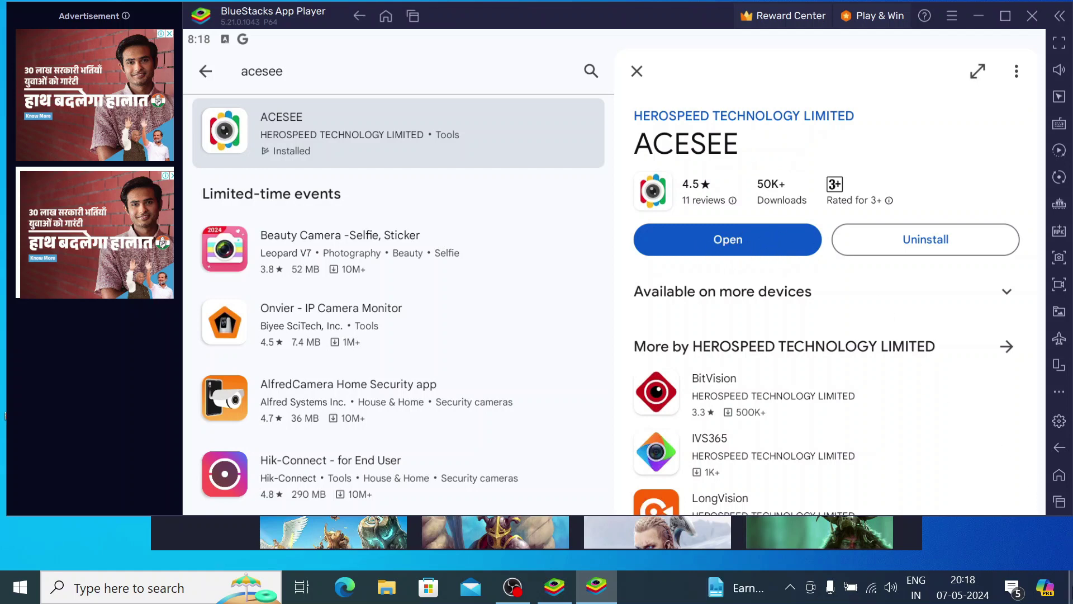
pyautogui.click(1071, 587)
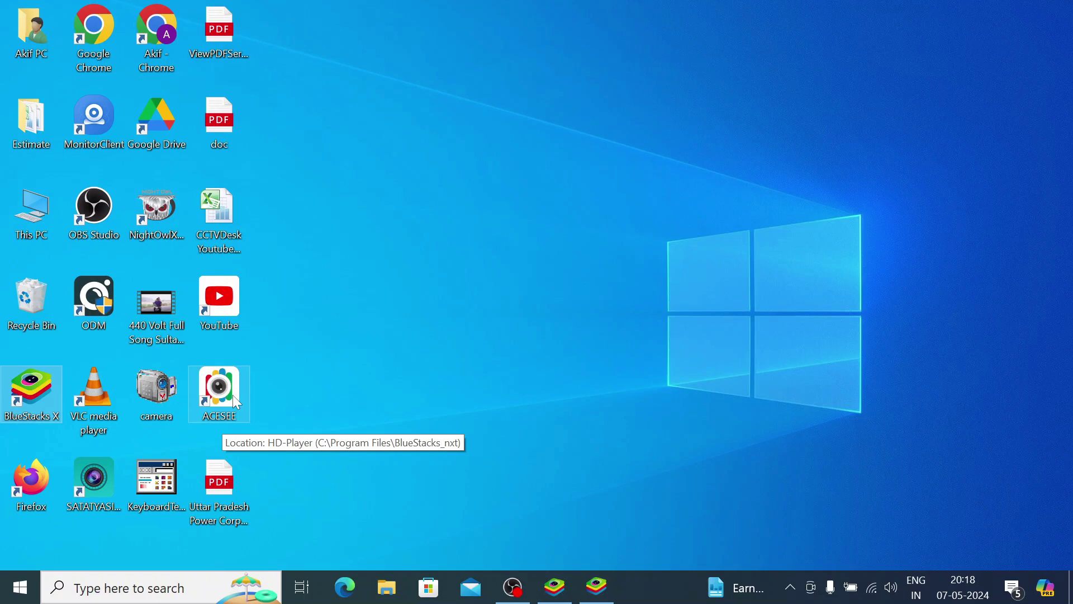
# - Open ACESEE from BlueStacks, accept the declaration and terms, and skip the introduction
pyautogui.click(597, 587)
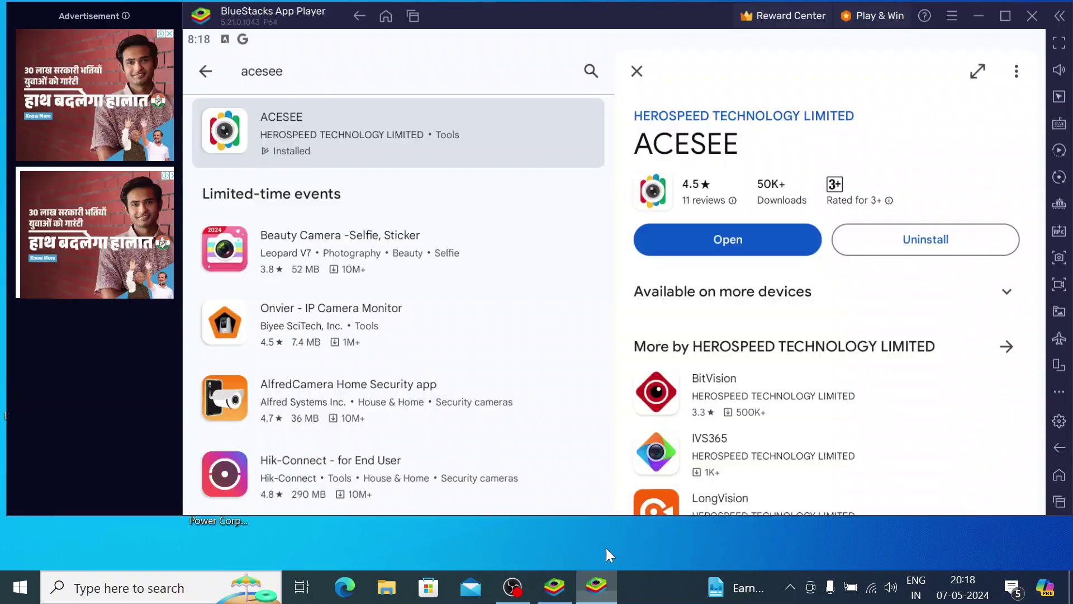
pyautogui.click(728, 243)
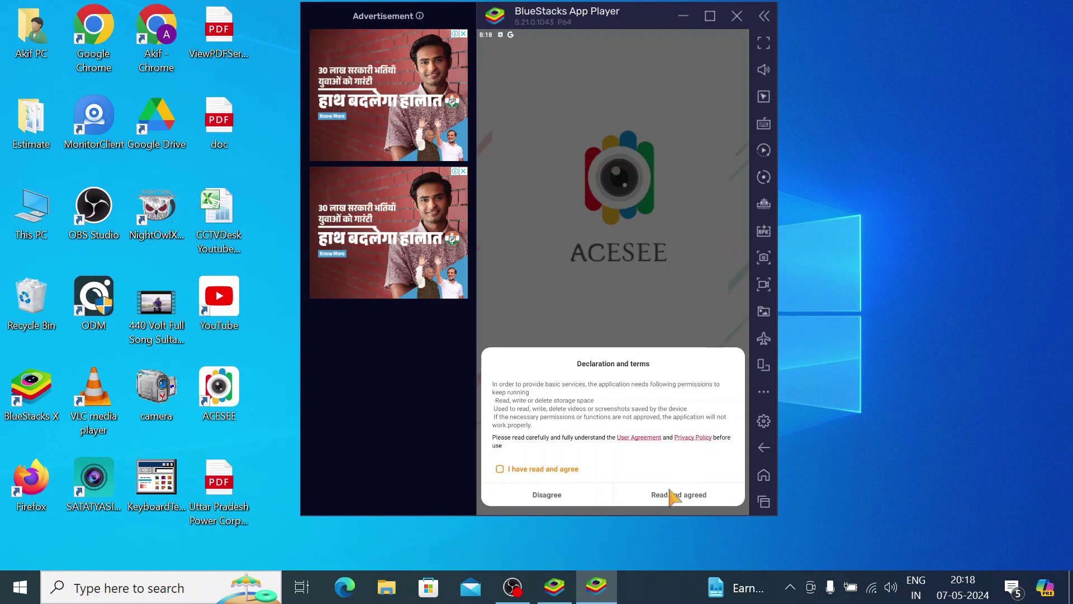
pyautogui.click(500, 469)
pyautogui.click(666, 495)
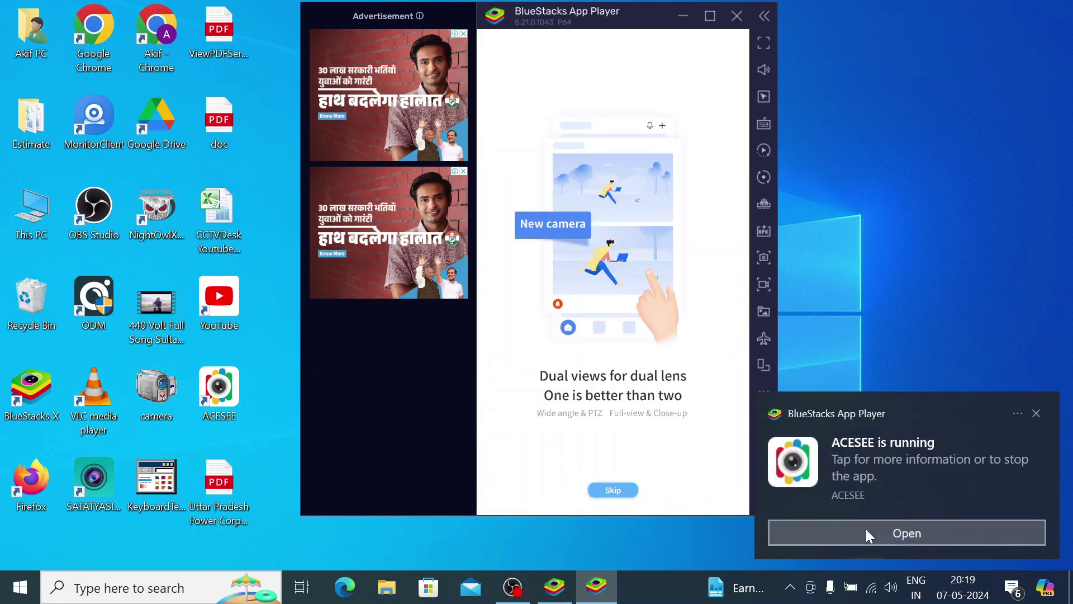
pyautogui.click(866, 529)
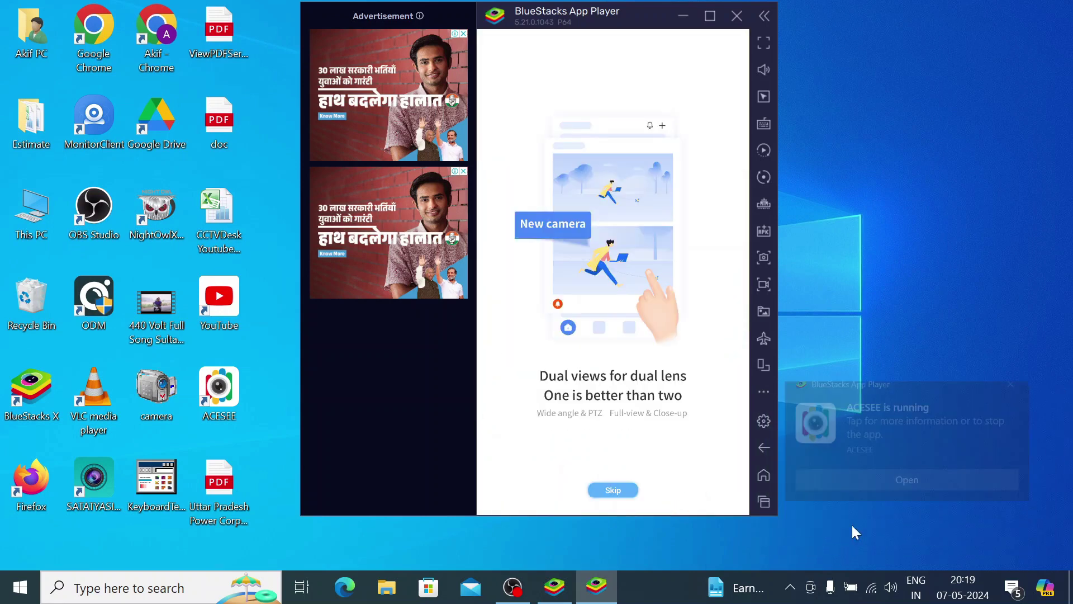
pyautogui.click(611, 490)
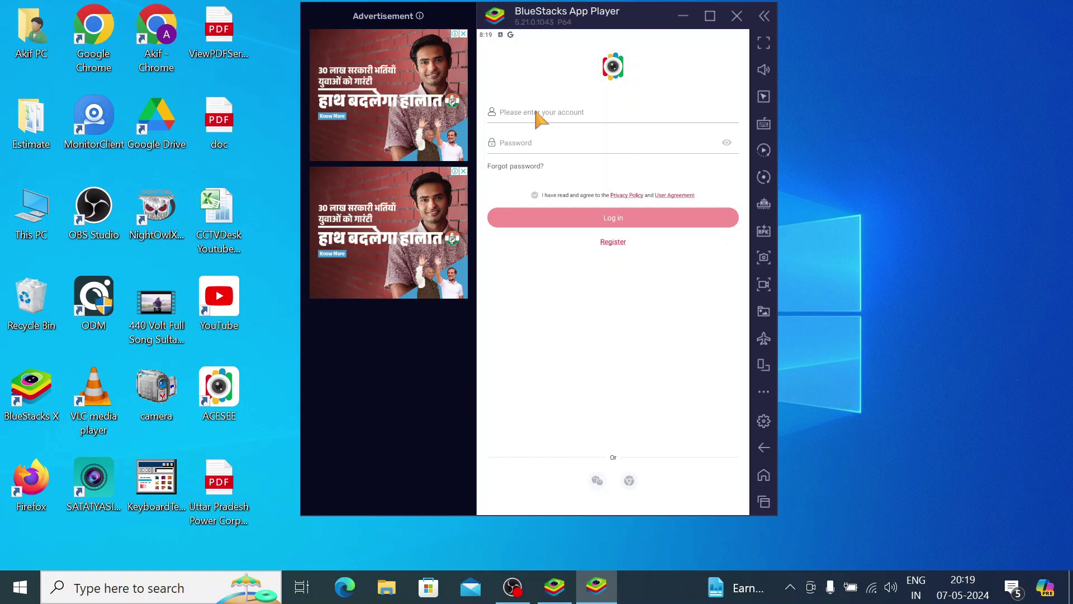
# - Log into ACESEE with the account e-mail and password and accept the privacy policy
pyautogui.click(543, 146)
pyautogui.write('@')
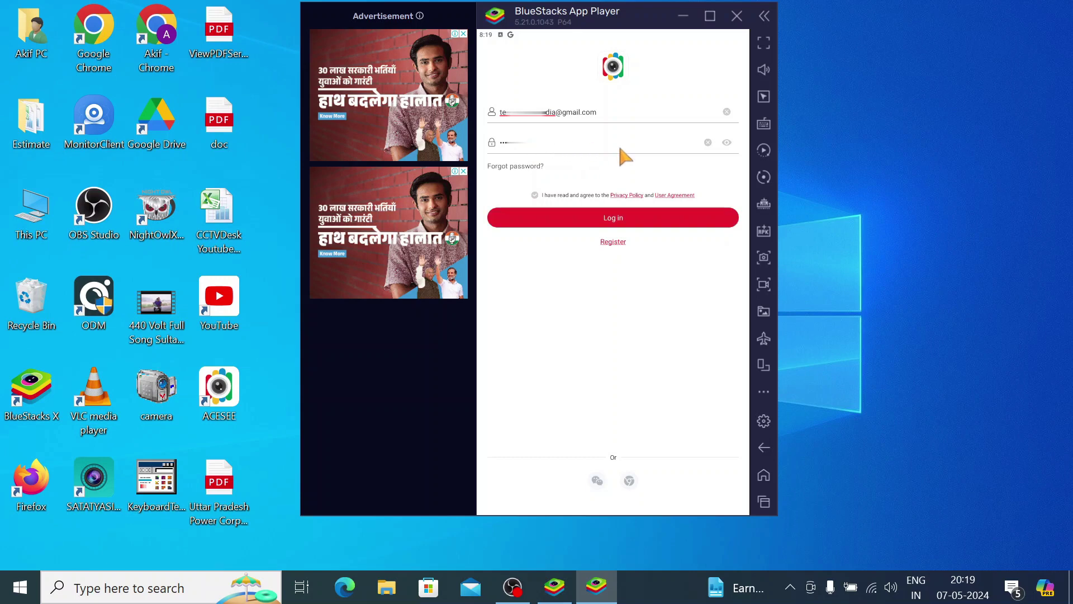
pyautogui.click(604, 224)
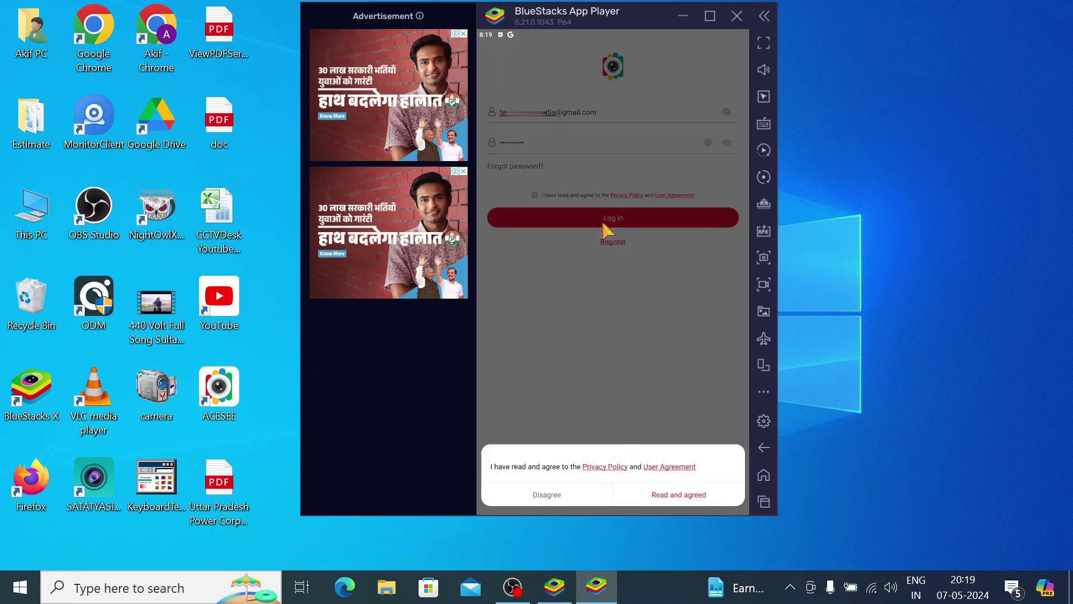
pyautogui.click(672, 500)
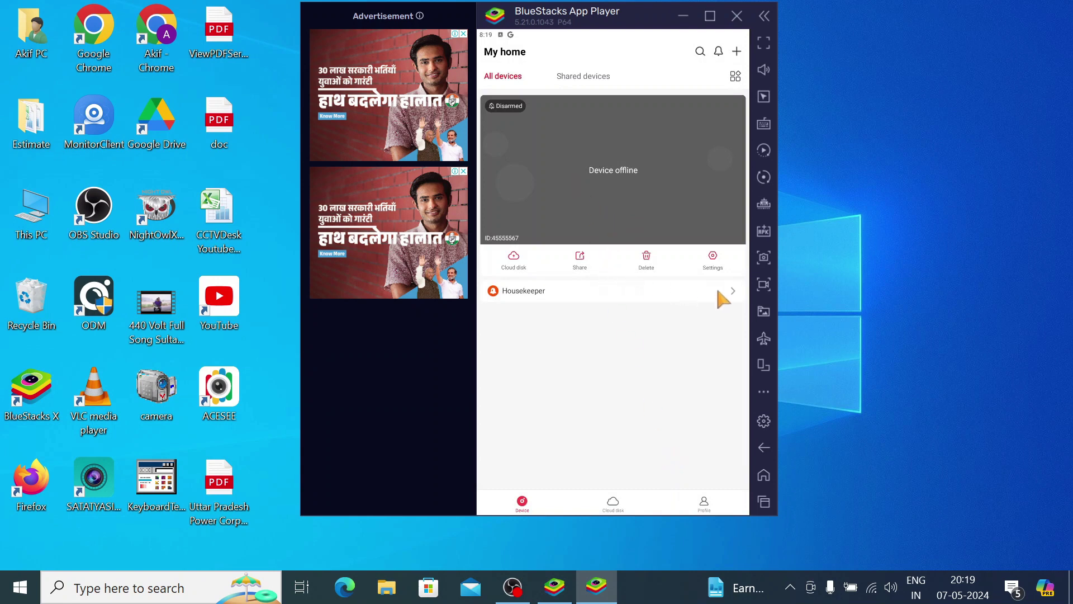
# - Dismiss the Device offline notice and delete the offline camera, confirming with the account password
pyautogui.click(712, 257)
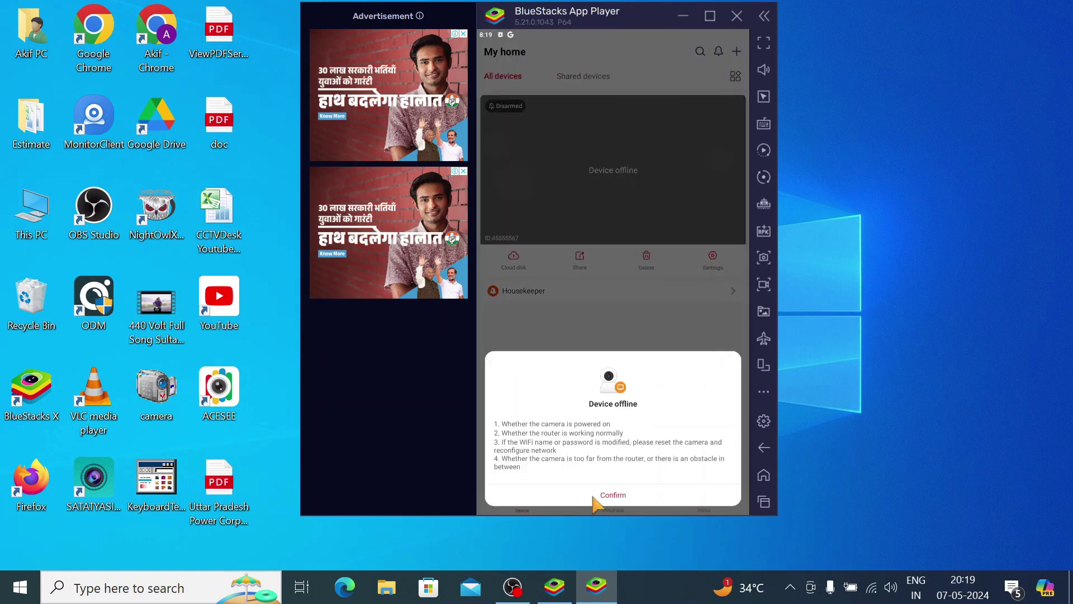
pyautogui.click(594, 496)
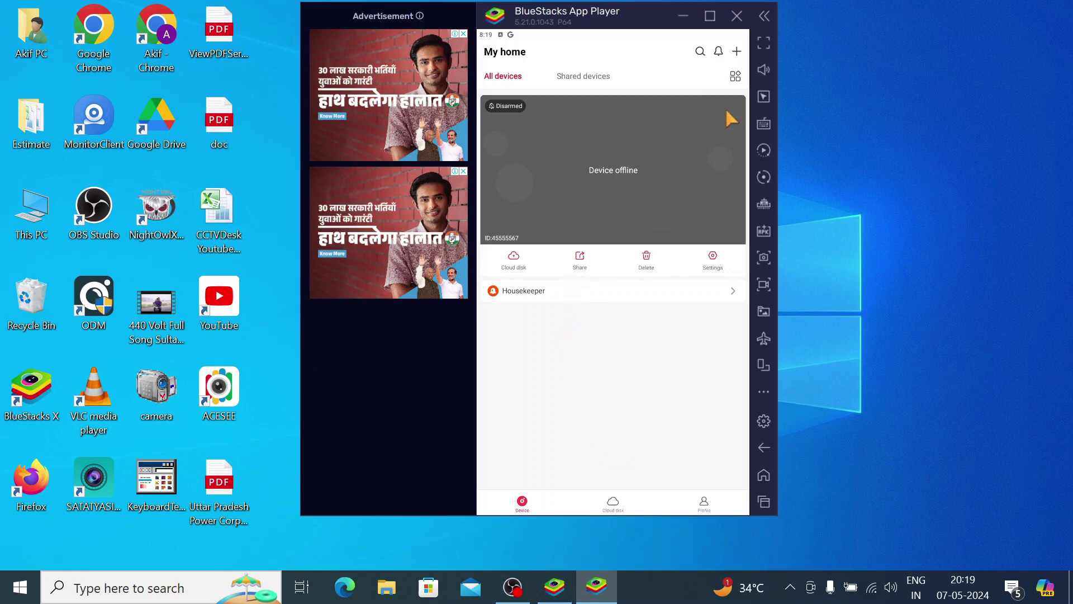
pyautogui.click(510, 106)
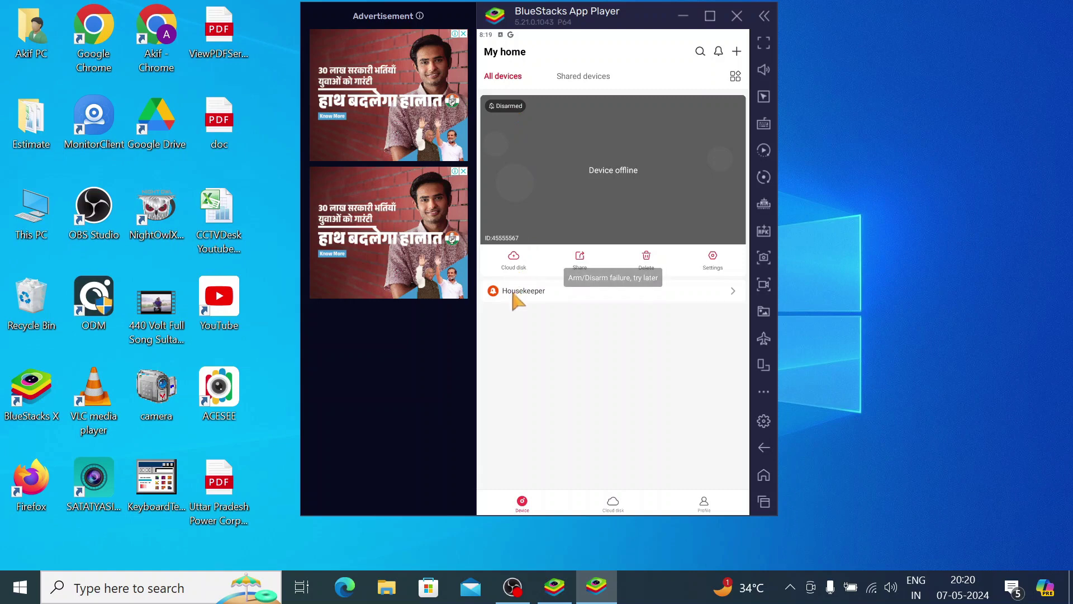
pyautogui.click(647, 258)
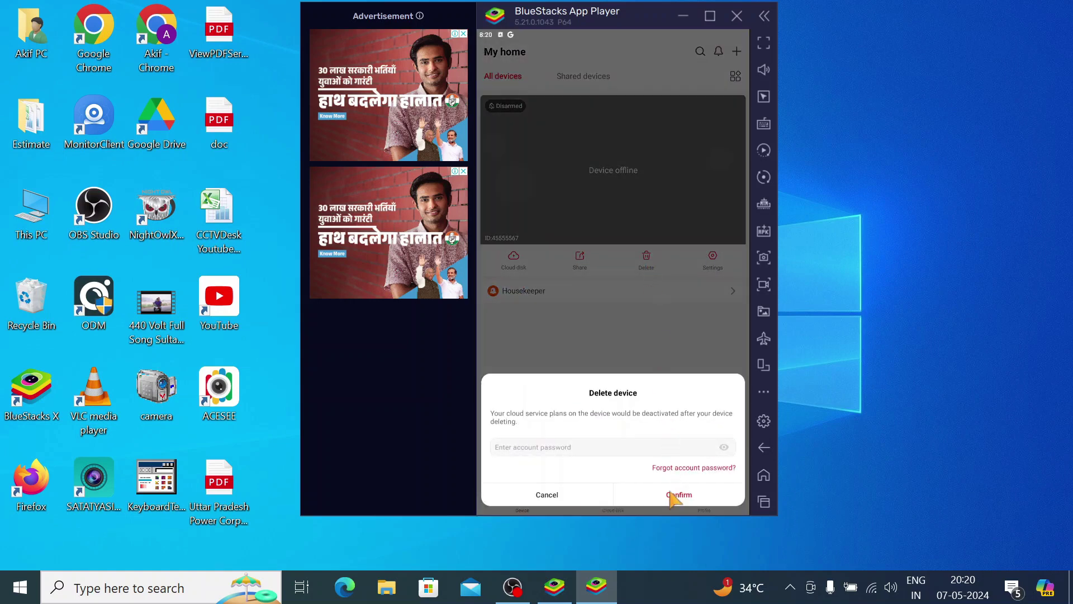
pyautogui.click(588, 446)
pyautogui.write('***')
pyautogui.click(655, 494)
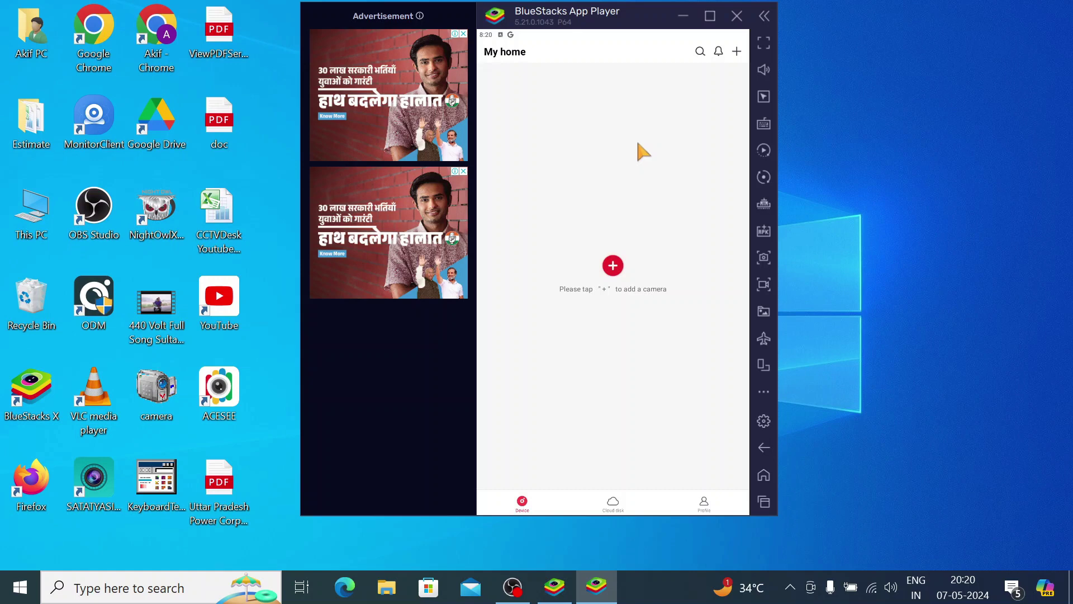
# - Tap the red + button to add a camera and allow ACESEE camera access
pyautogui.click(613, 268)
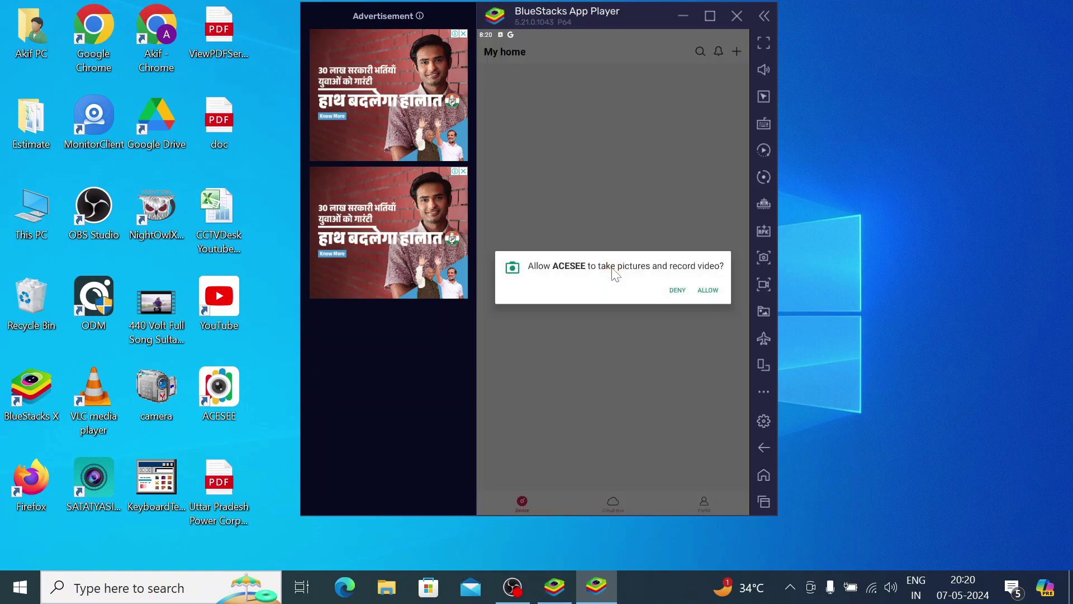
pyautogui.click(705, 291)
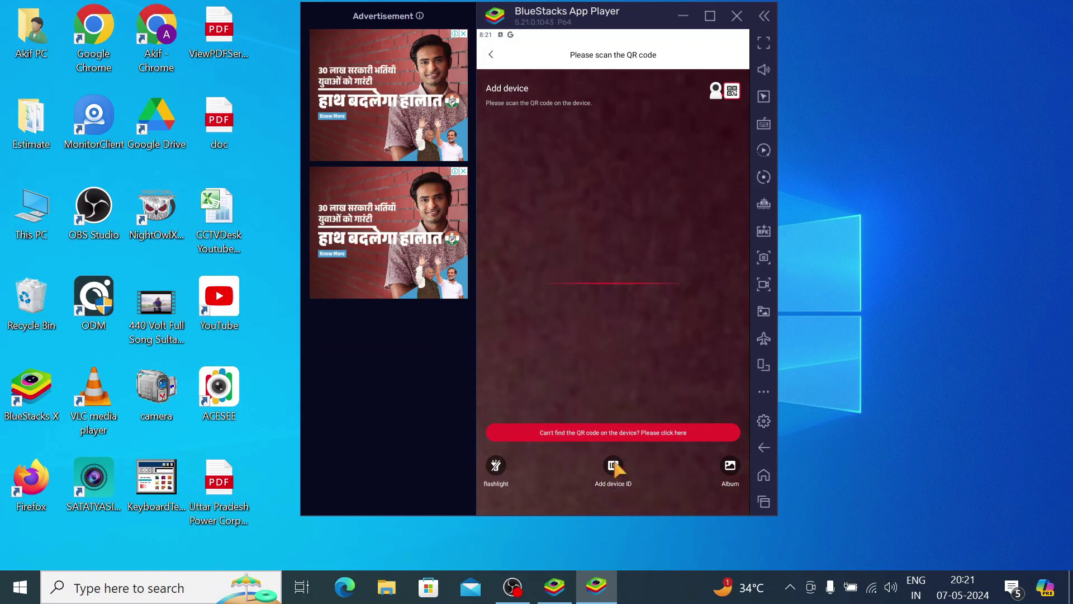
# - Switch to Add device ID, enter the camera's device ID and confirm it
pyautogui.click(613, 465)
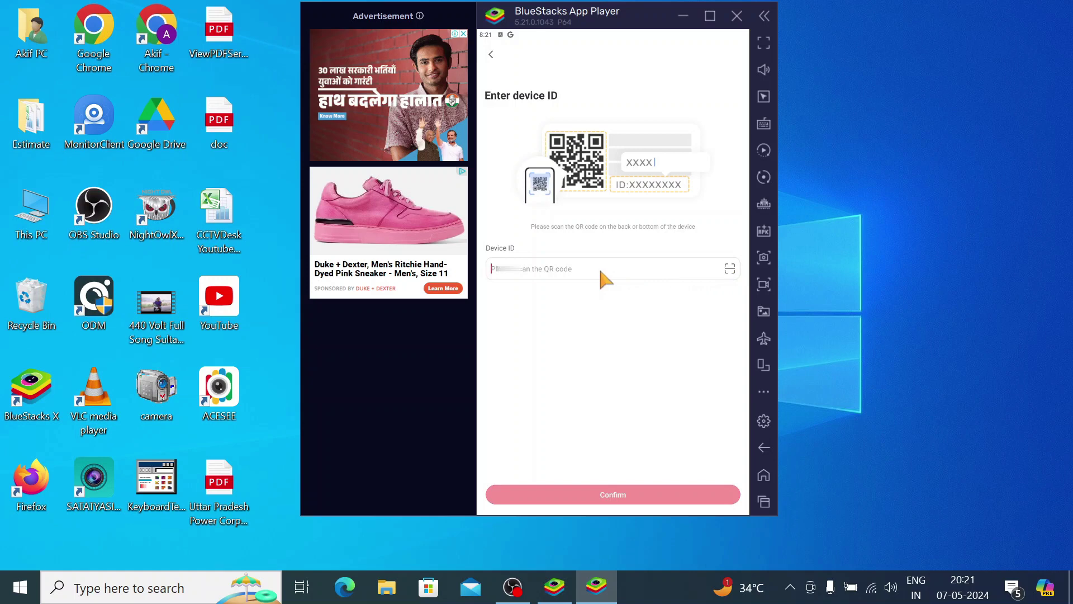
pyautogui.write('451')
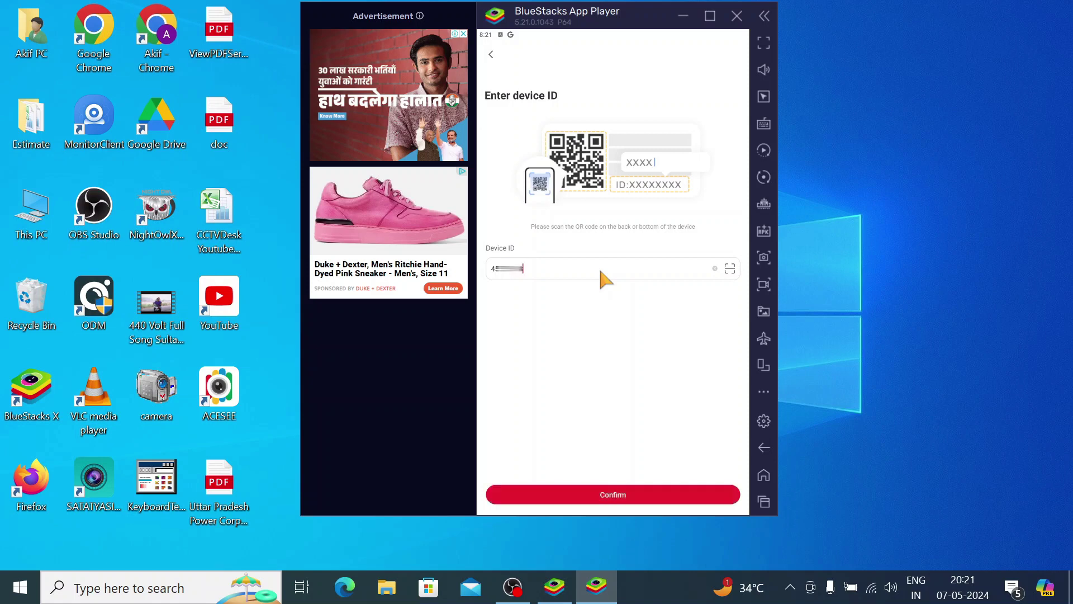
pyautogui.click(612, 495)
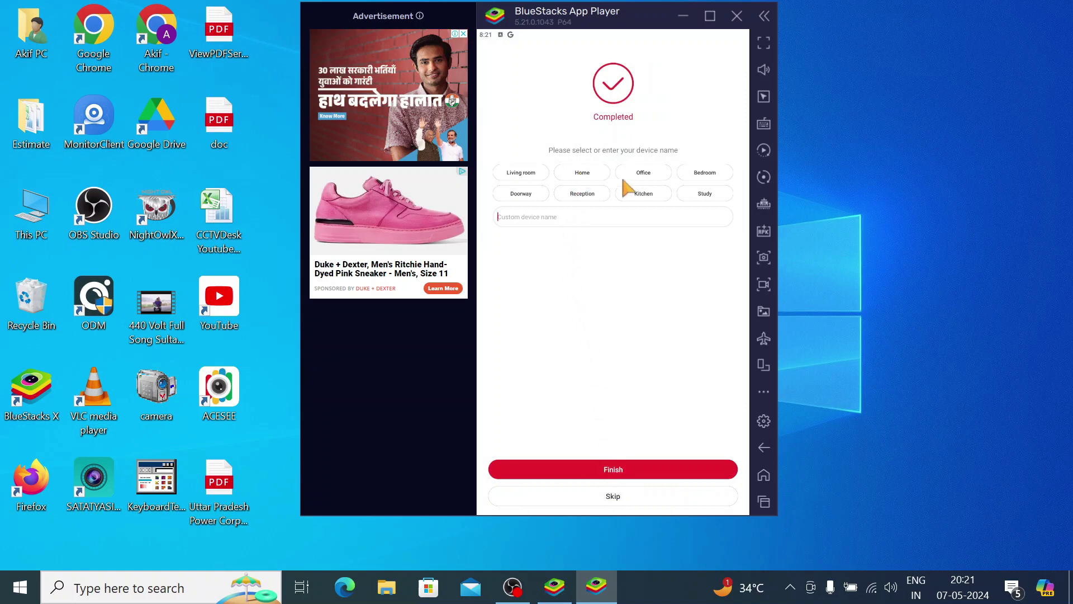
# - Choose the Home name chip for the camera and tap Finish
pyautogui.click(584, 176)
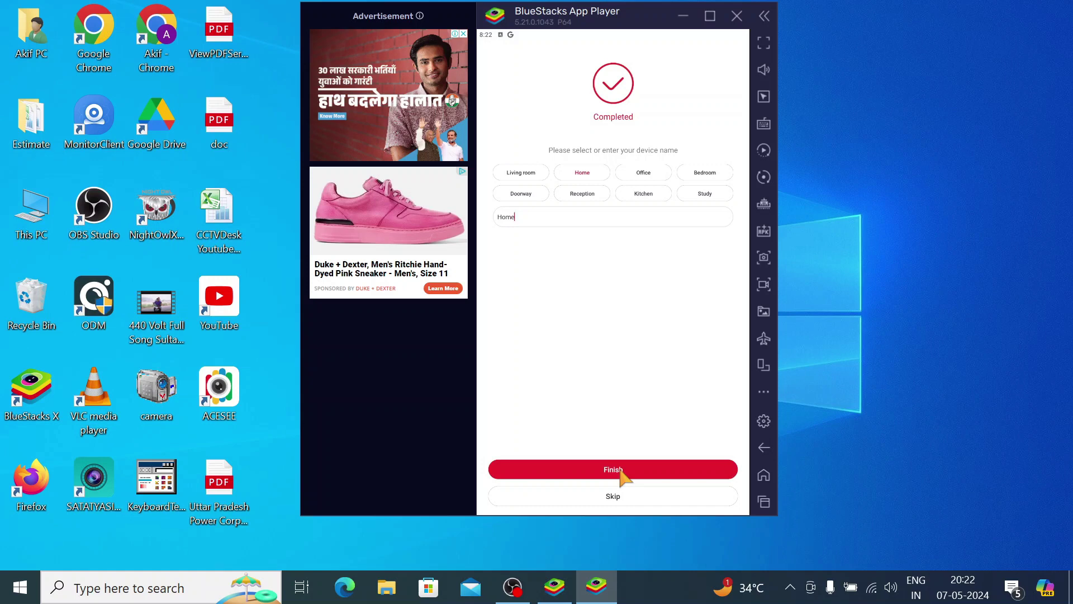
pyautogui.click(622, 472)
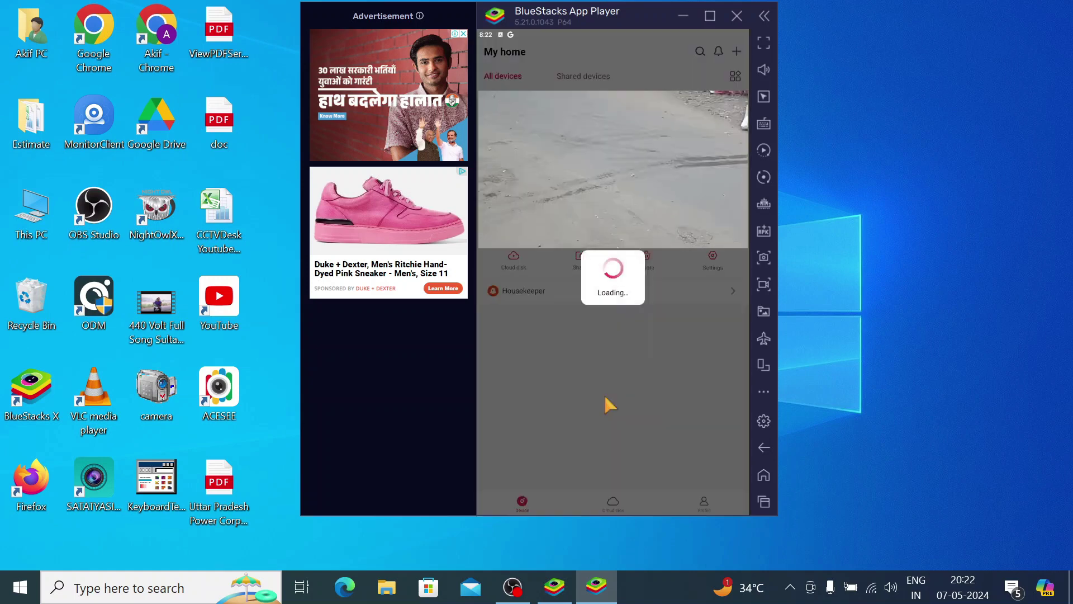